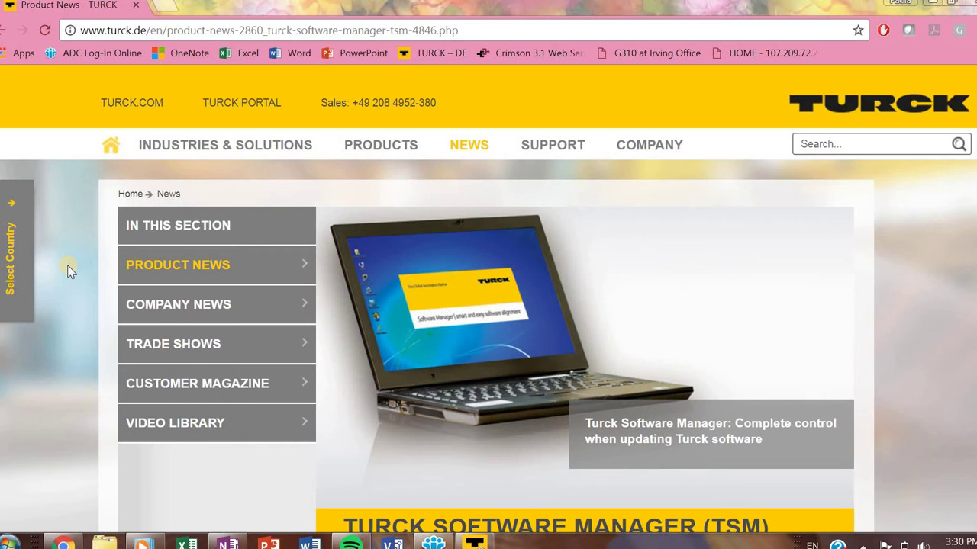
Step: Find the Turck Software Manager download on the product news page, open its save dialog and cancel it
left_click(434, 32)
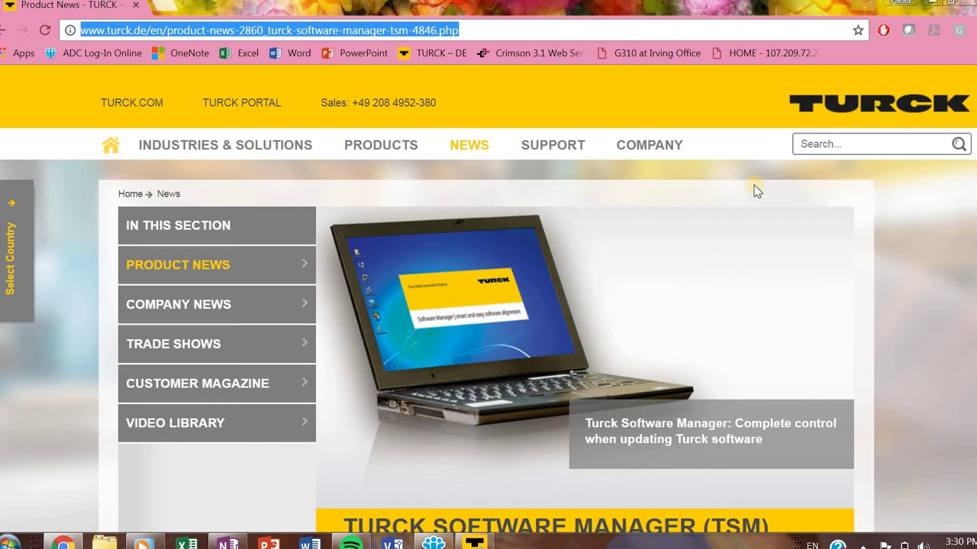
scroll(744, 188, "down", 3)
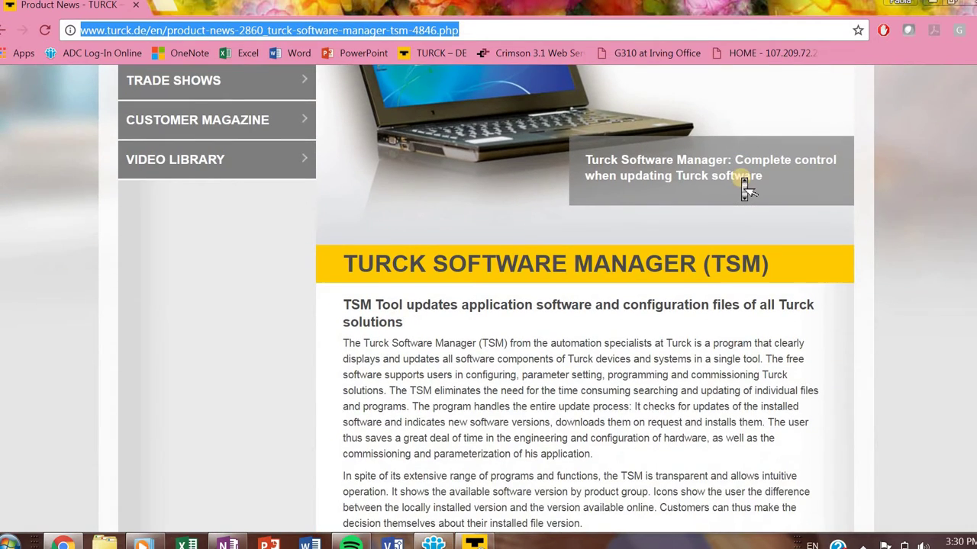
scroll(746, 188, "down", 4)
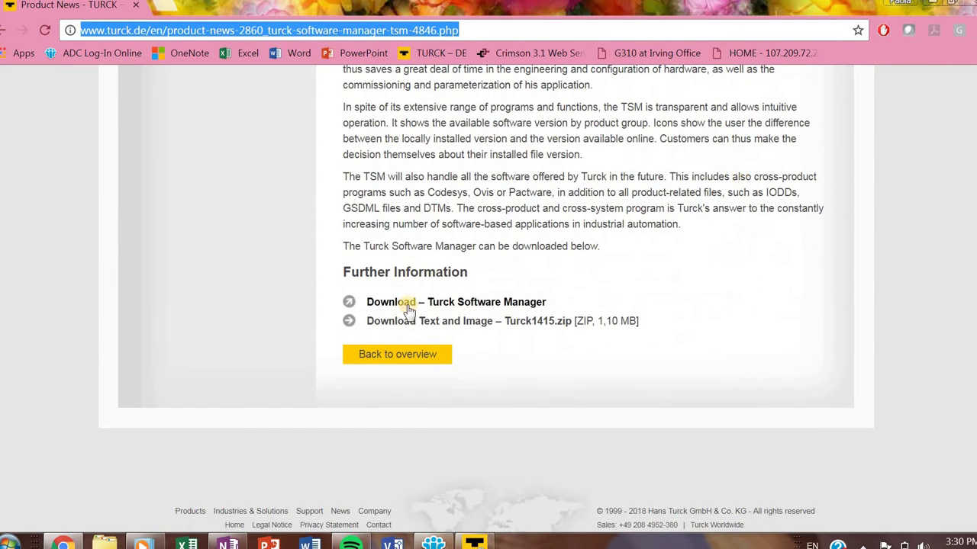
left_click(408, 304)
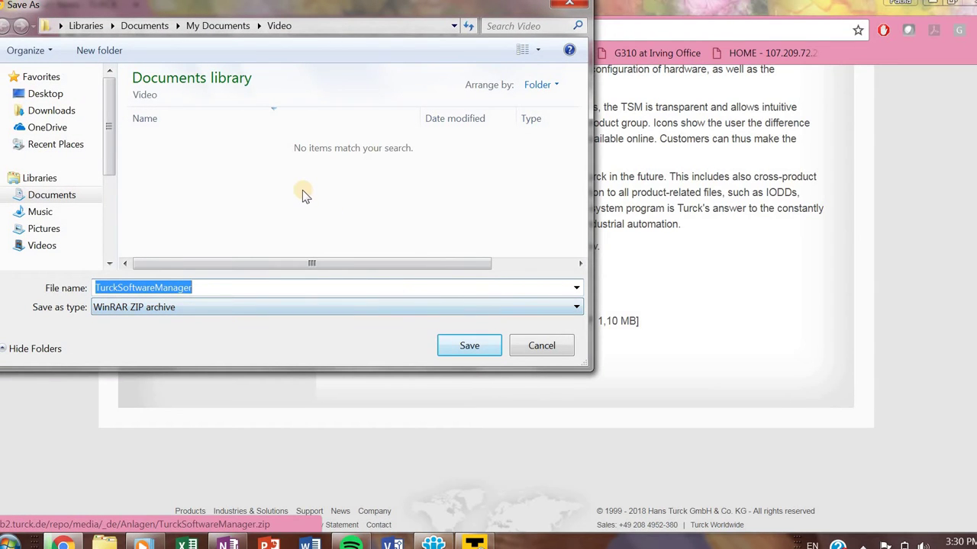
left_click(558, 353)
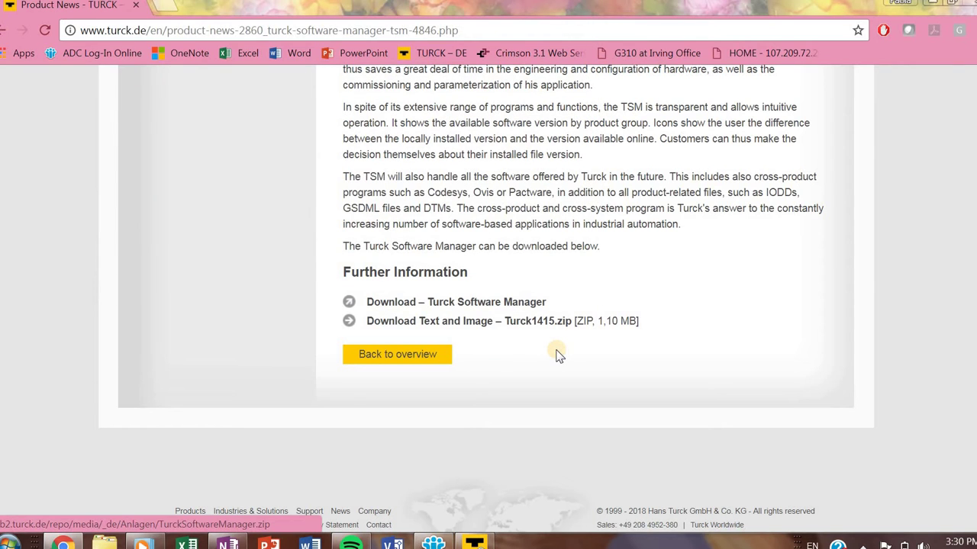
Step: Switch to Turck Software Manager and examine the software listed under Sensor Technology, including its local, online and delta columns
left_click(932, 6)
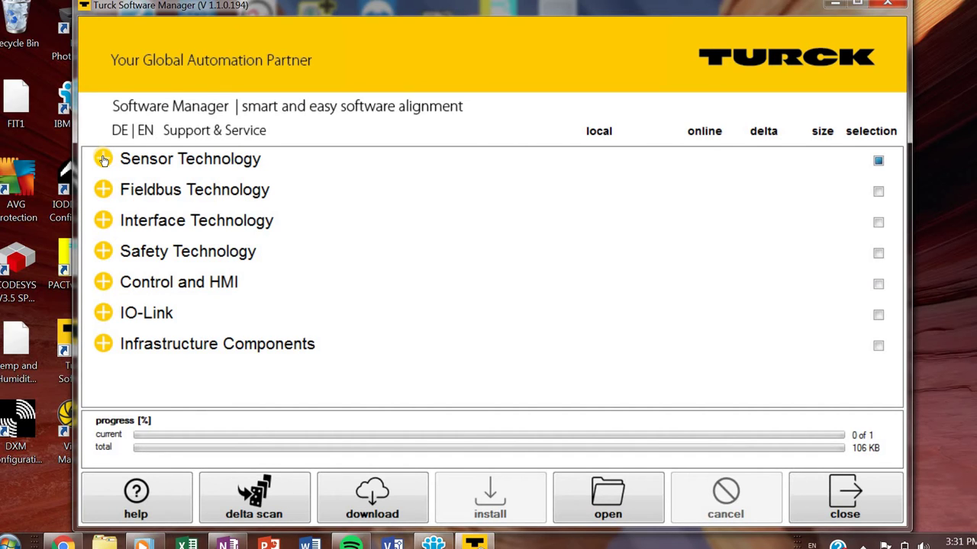
left_click(104, 160)
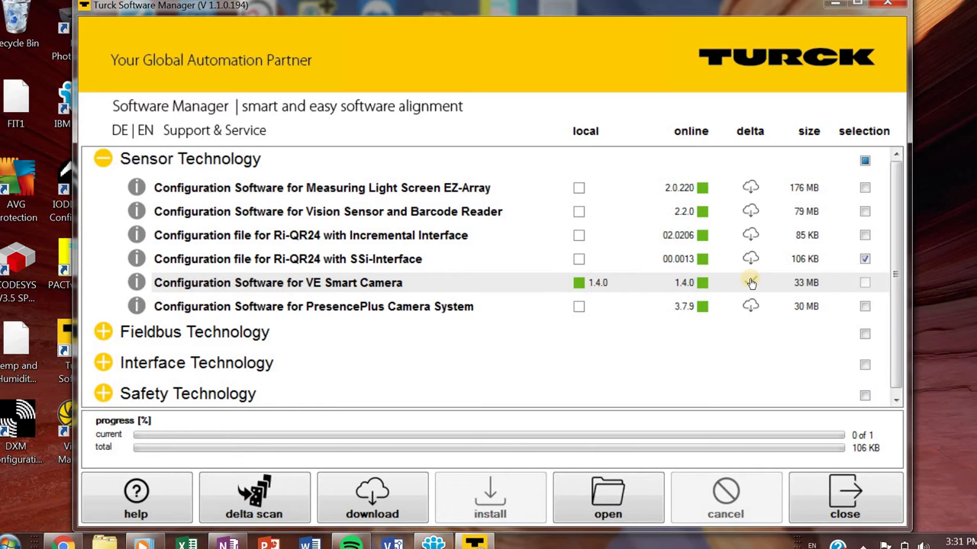
left_click(751, 283)
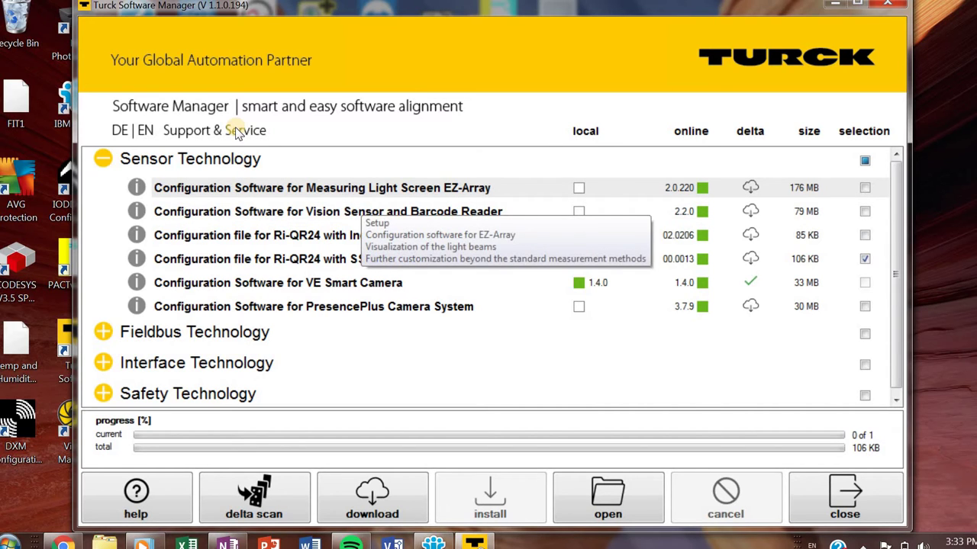
left_click(103, 157)
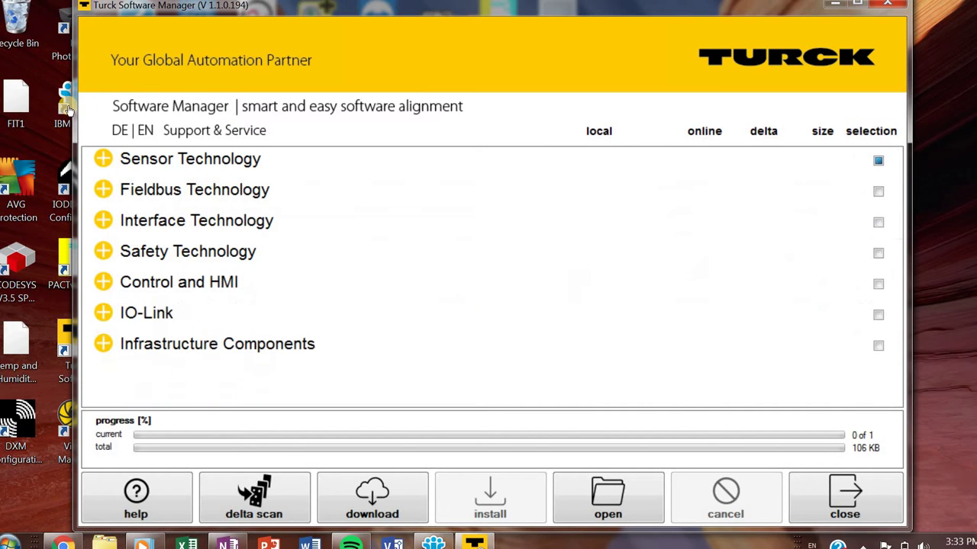
Step: Expand the Fieldbus Technology group and review its tools, PACTware applications and DTM entries
left_click(104, 190)
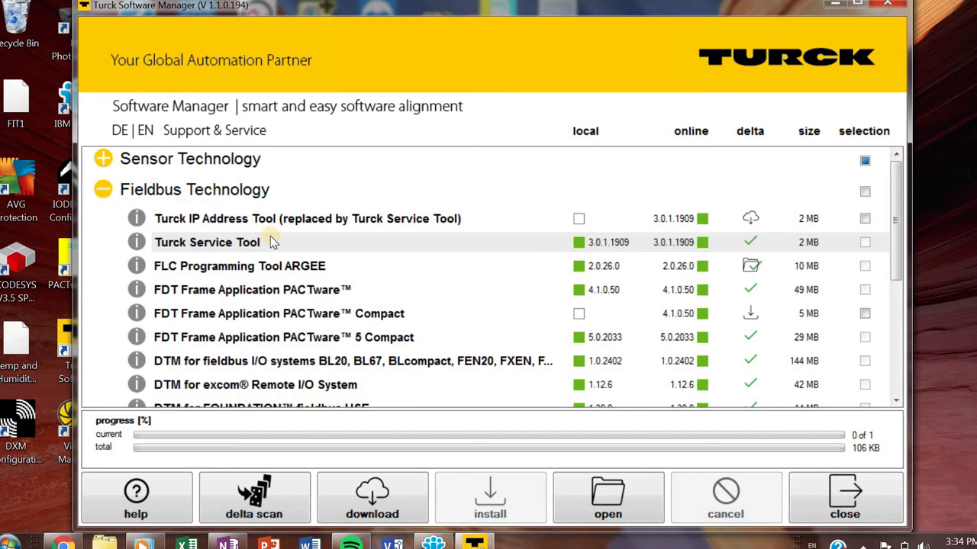
mouse_move(290, 248)
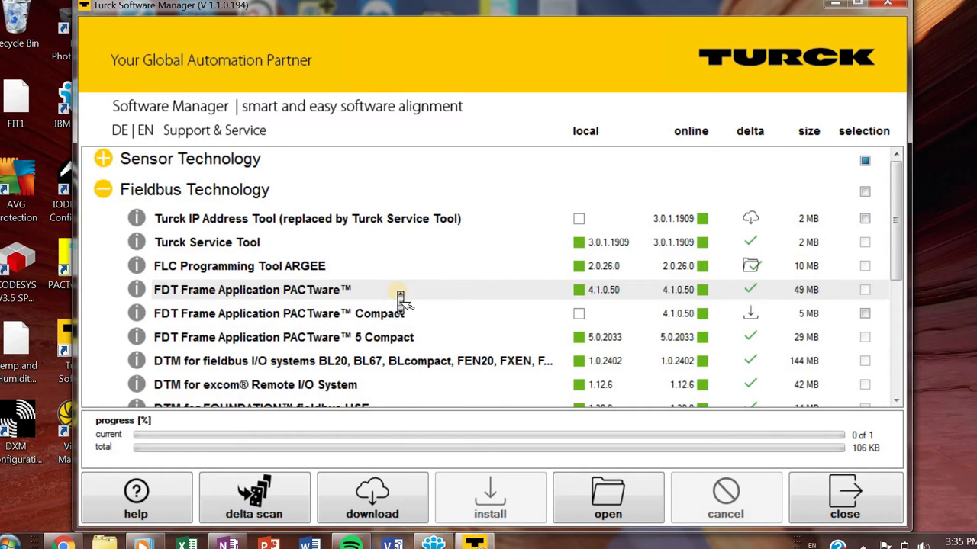
scroll(397, 297, "down", 3)
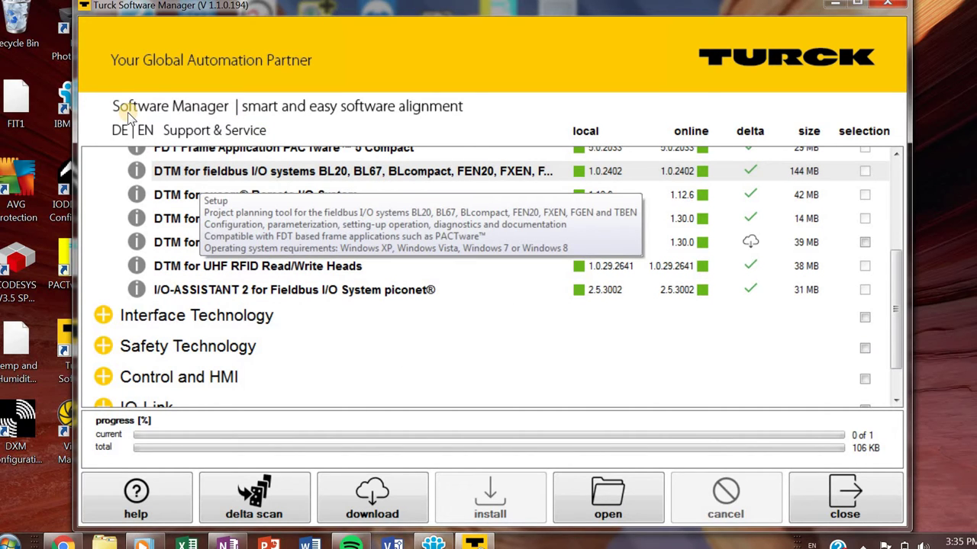
scroll(127, 112, "up", 3)
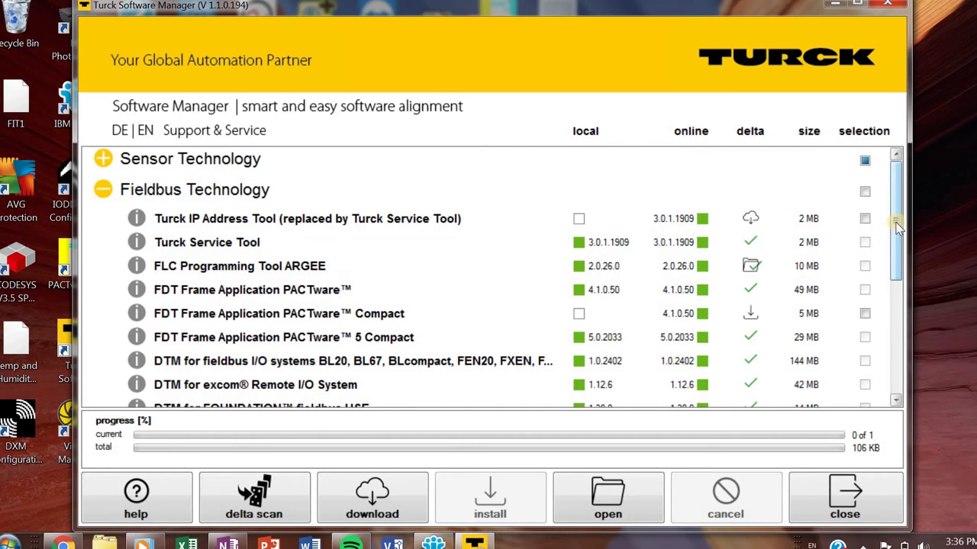
scroll(898, 227, "down", 1)
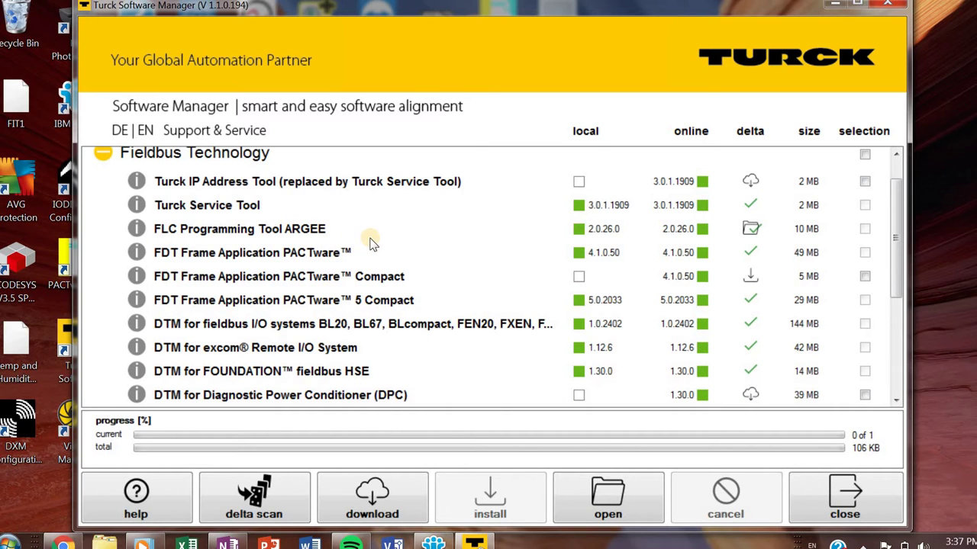
left_click_drag(896, 272, 884, 332)
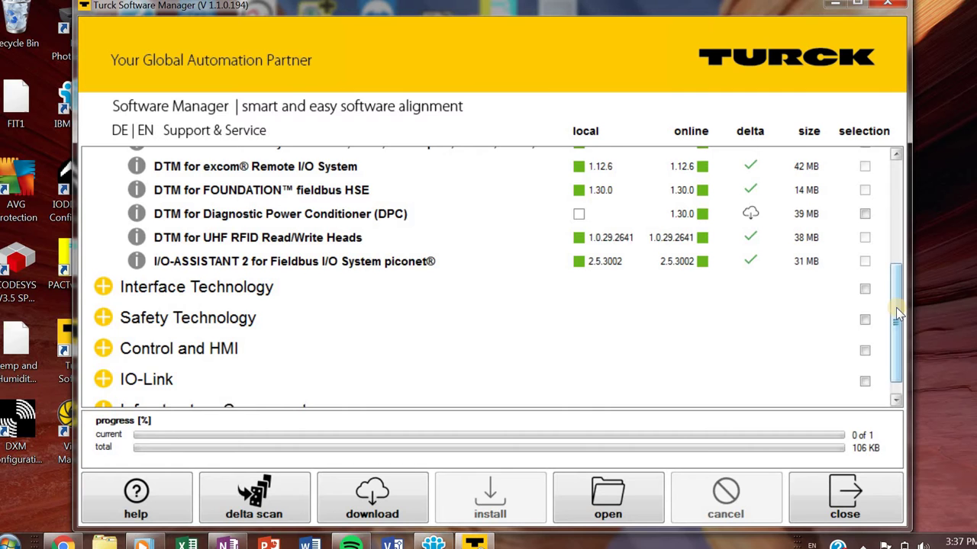
left_click_drag(898, 312, 887, 218)
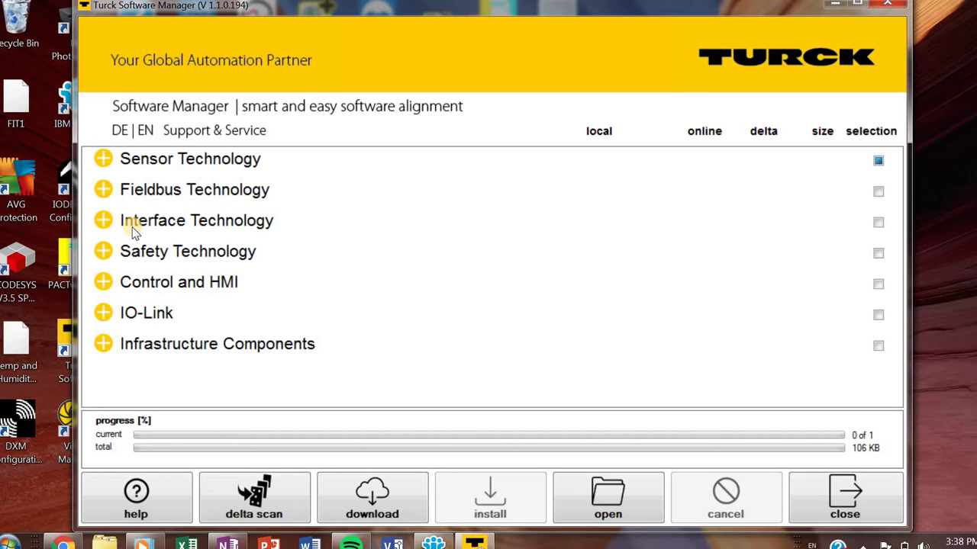
Step: Expand the Interface Technology group, review its DTMs, wireless configuration software and IODD libraries, and collapse it
left_click(103, 221)
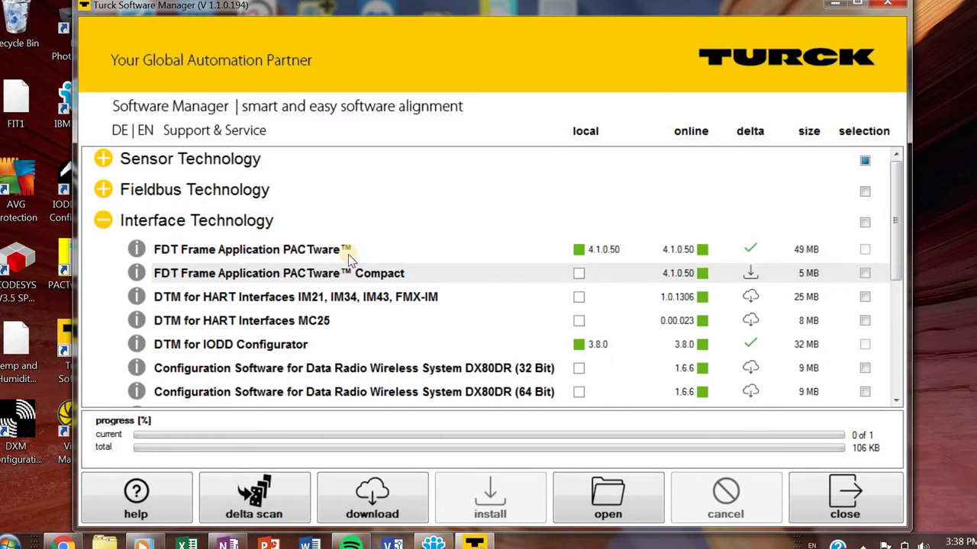
scroll(345, 256, "down", 2)
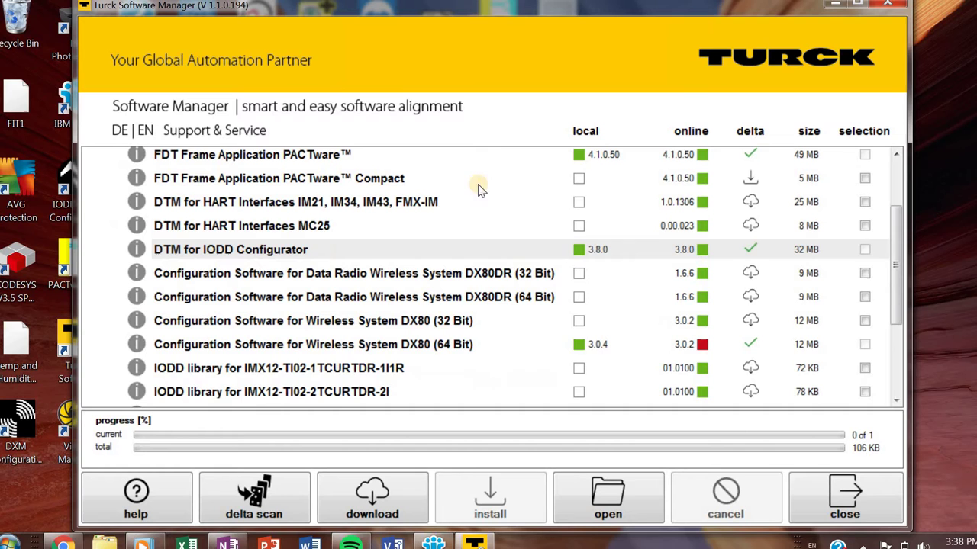
scroll(892, 290, "up", 1)
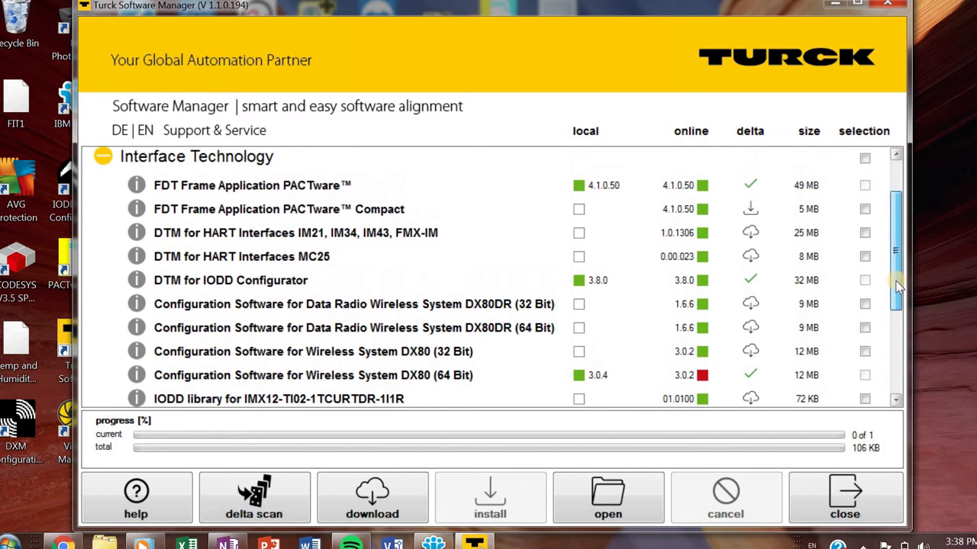
scroll(898, 287, "down", 1)
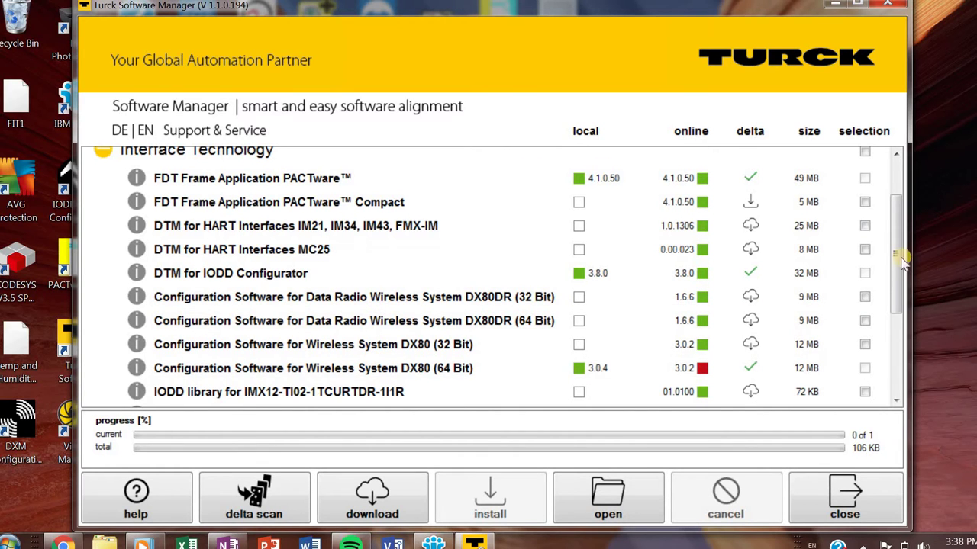
scroll(899, 295, "down", 1)
scroll(898, 296, "down", 3)
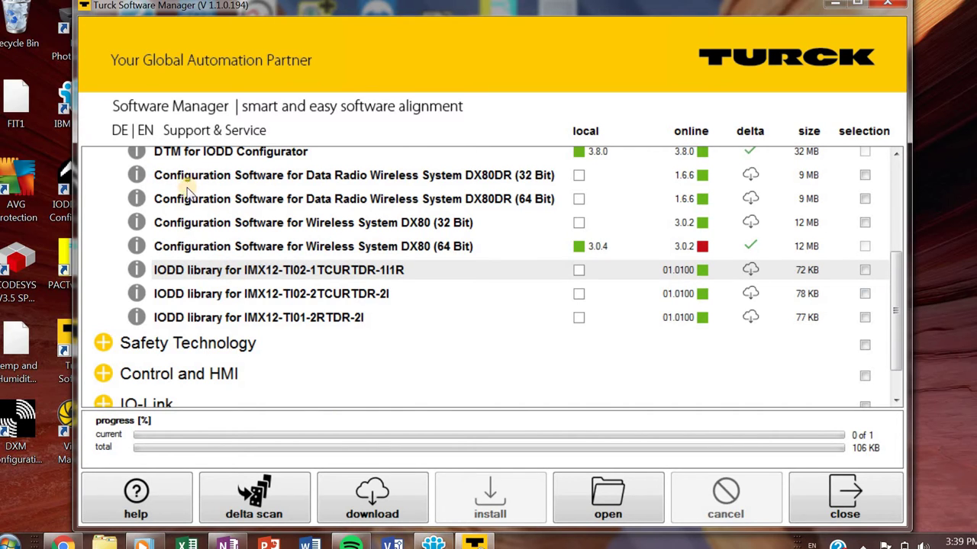
key("Down")
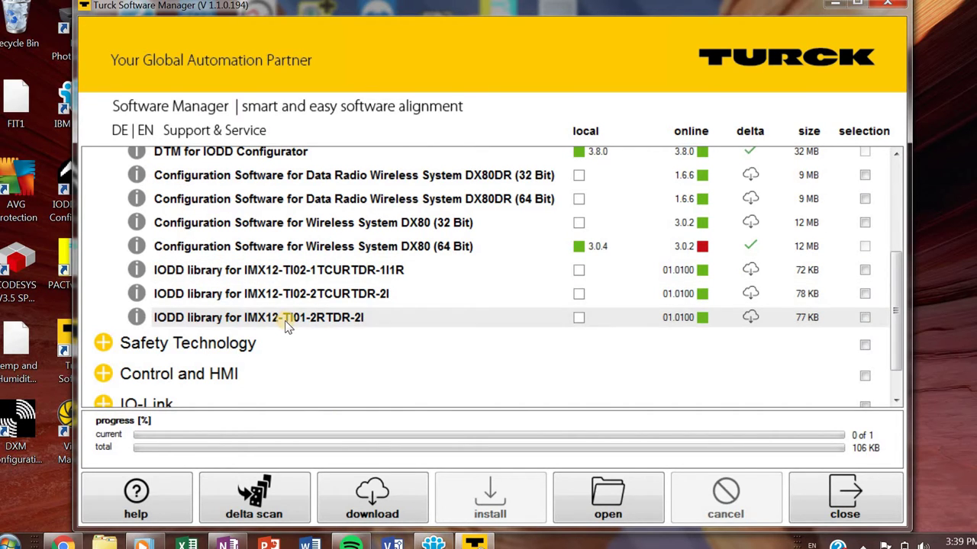
key("Up")
key("Up")
key("Down")
scroll(319, 321, "up", 3)
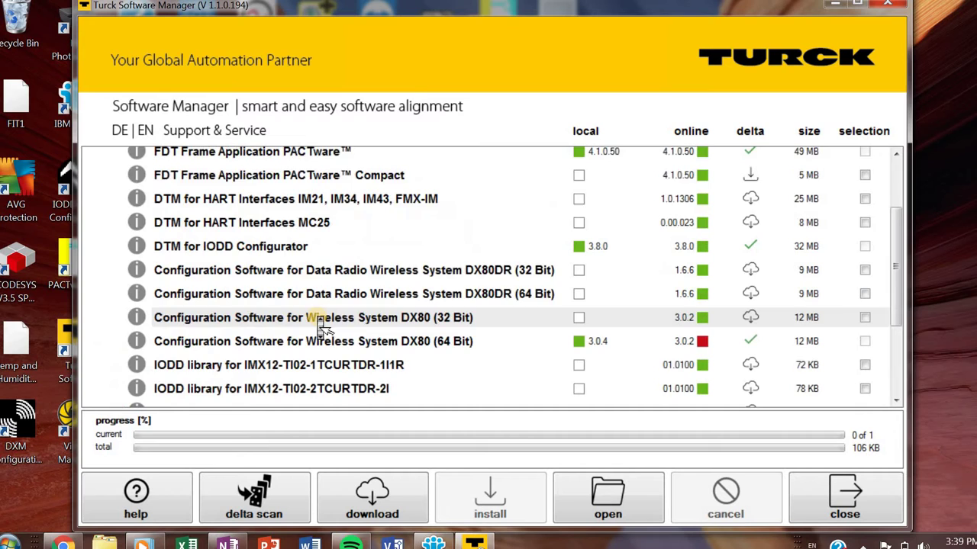
key("Left")
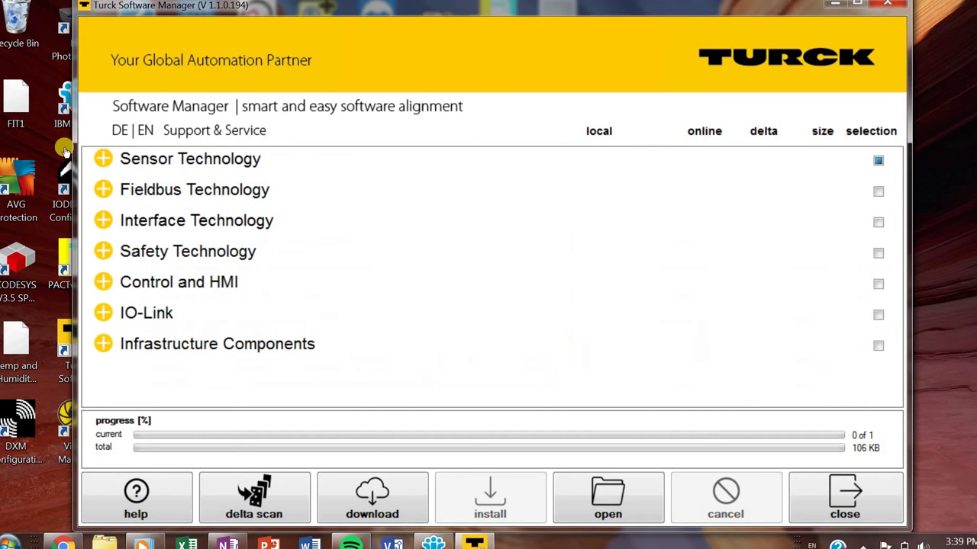
Step: Expand the Control and HMI group and review its CODESYS, QViS and ARGEE programming software
key("Down")
key("Right")
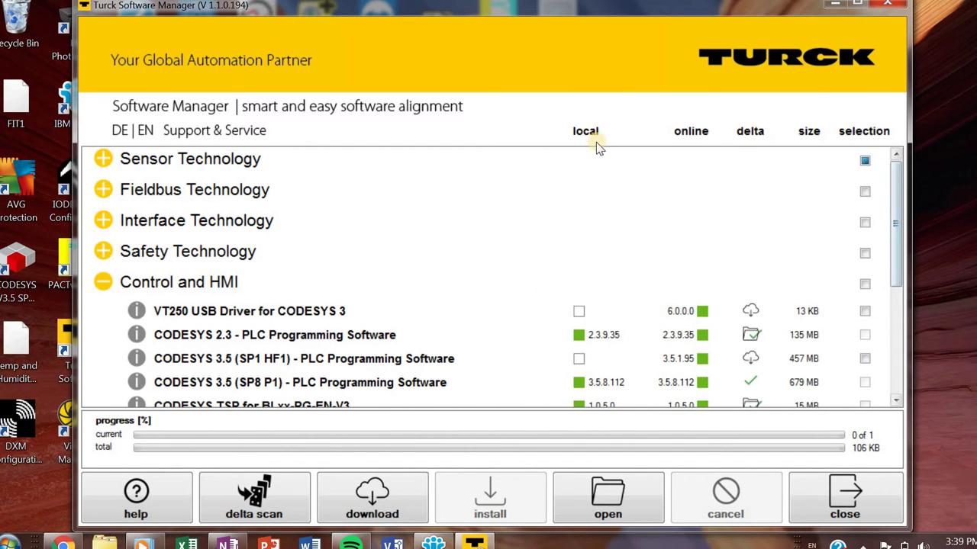
left_click_drag(897, 205, 895, 261)
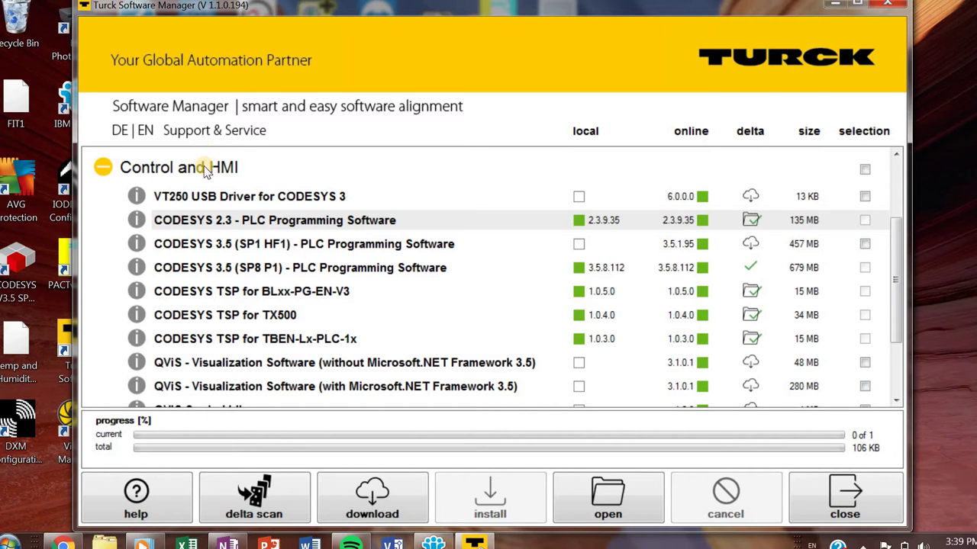
left_click(317, 269)
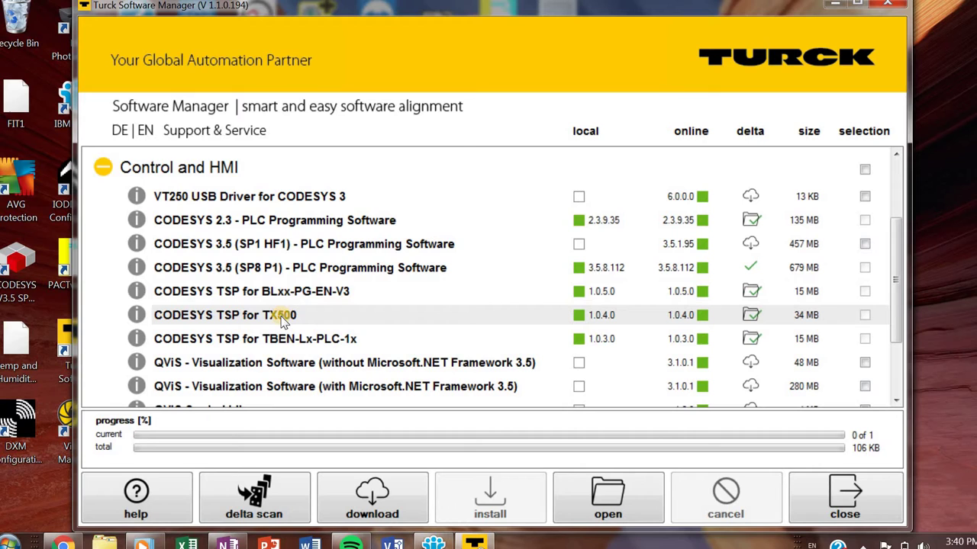
mouse_move(280, 321)
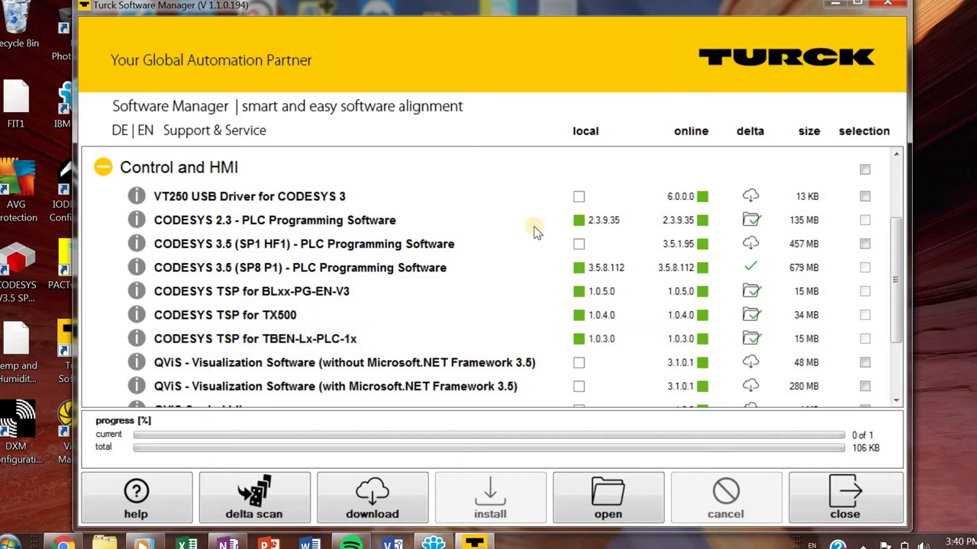
left_click_drag(898, 239, 898, 290)
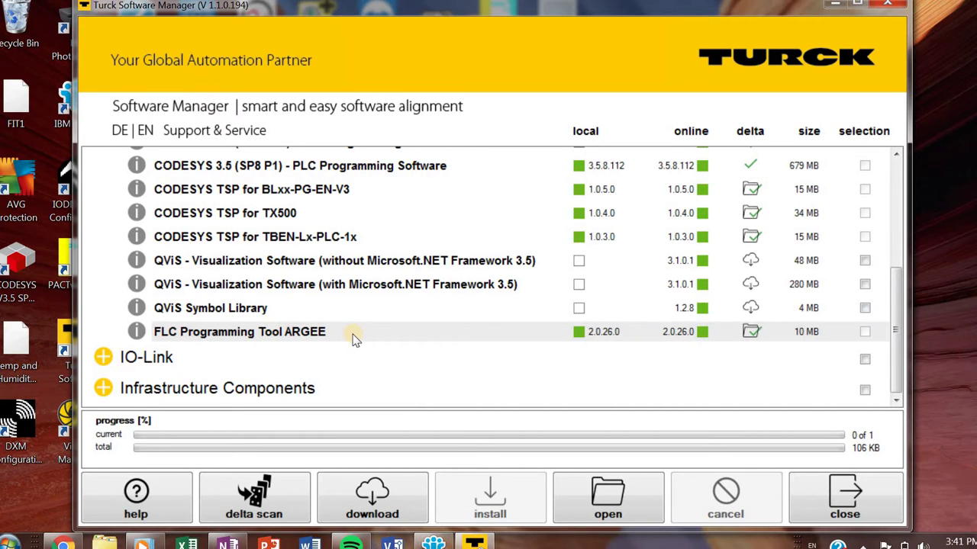
scroll(353, 339, "up", 10)
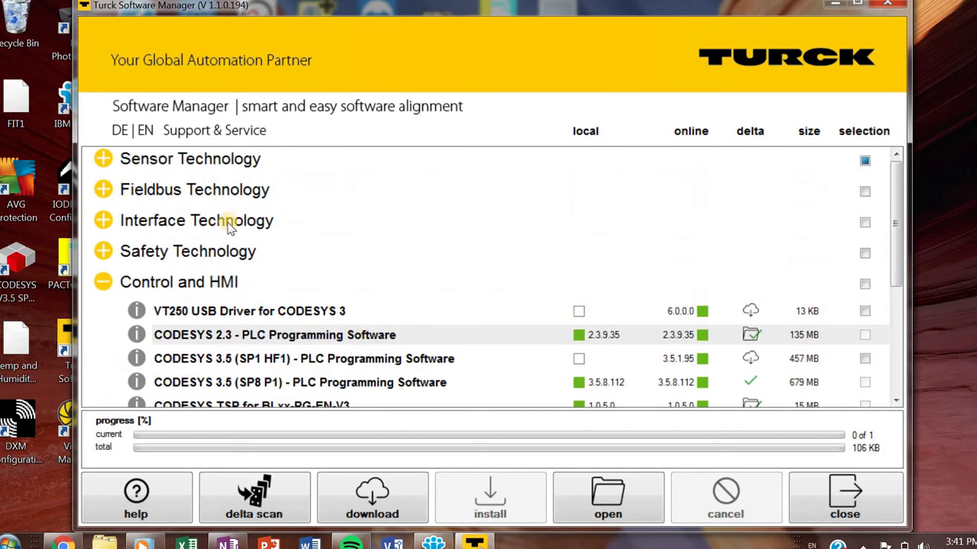
Step: Expand the IO-Link group and review its DTMs and IODD libraries down to the end of the list
left_click(101, 312)
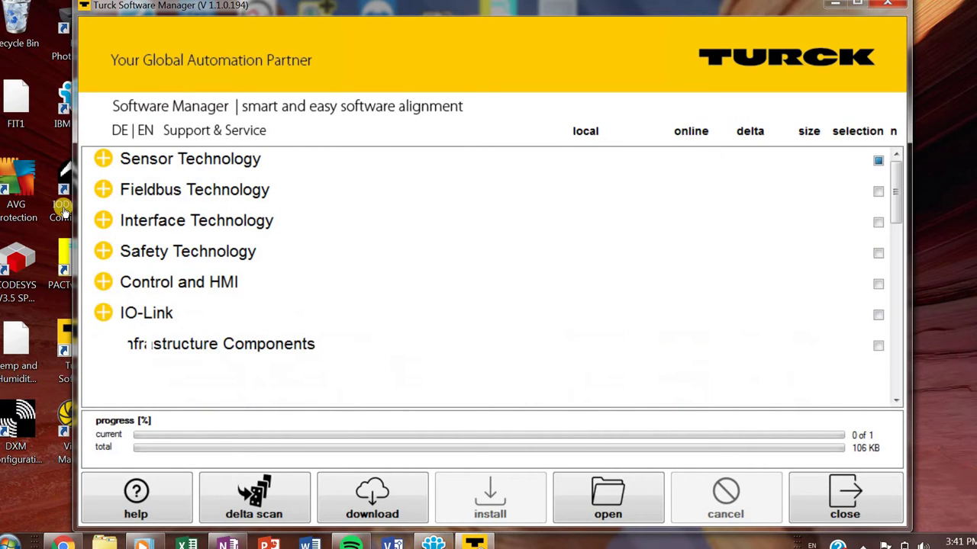
scroll(594, 145, "down", 3)
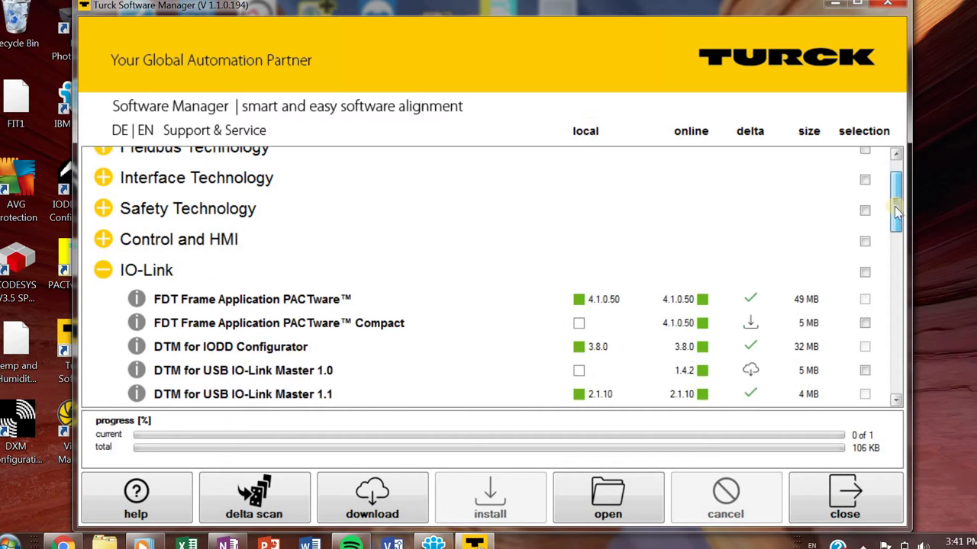
scroll(593, 149, "down", 2)
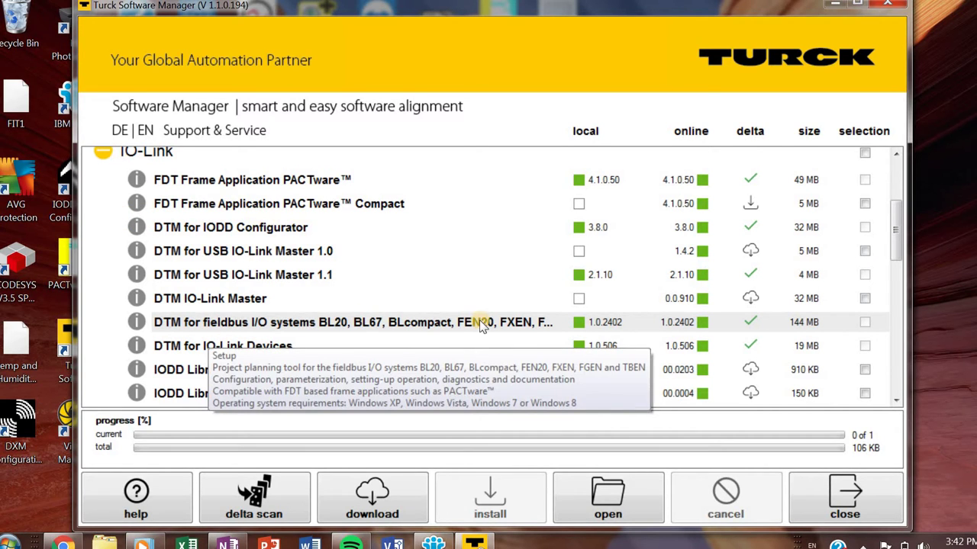
scroll(480, 324, "down", 1)
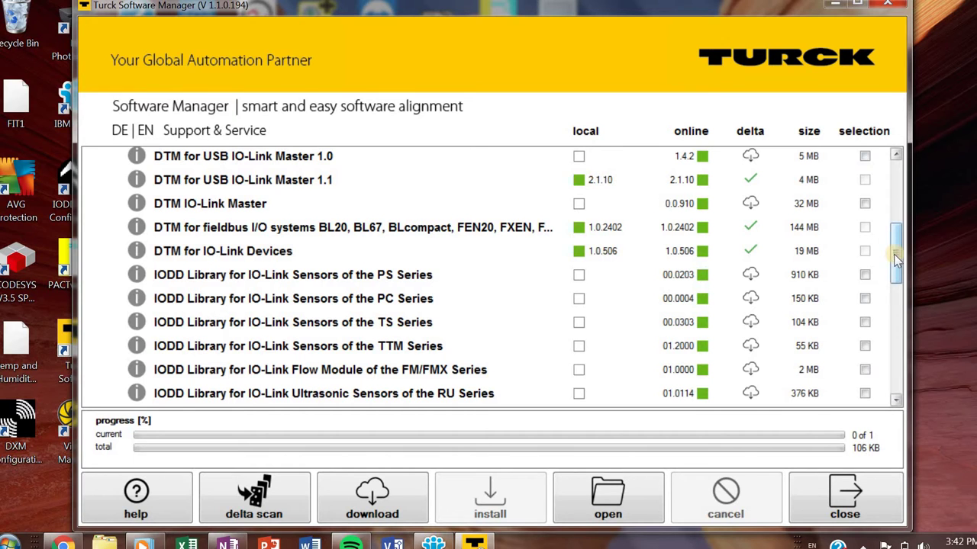
left_click_drag(896, 260, 890, 347)
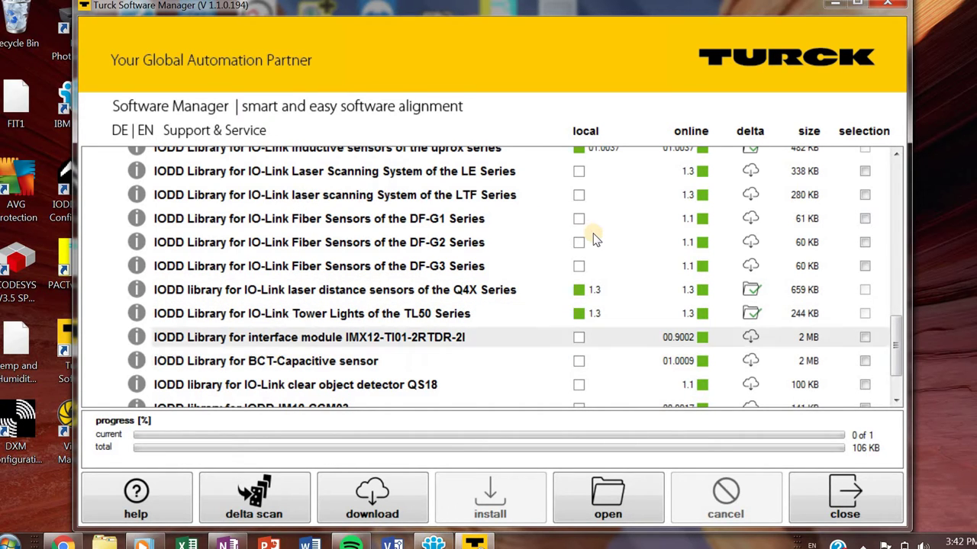
scroll(895, 374, "down", 1)
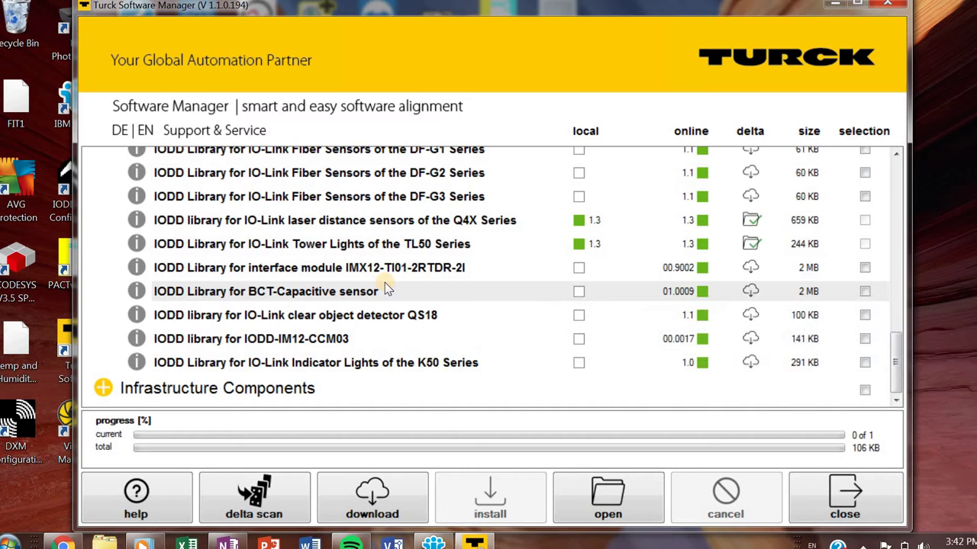
Step: Expand Infrastructure Components to view its packages, collapse it and return to the beginning of the category list
left_click(103, 388)
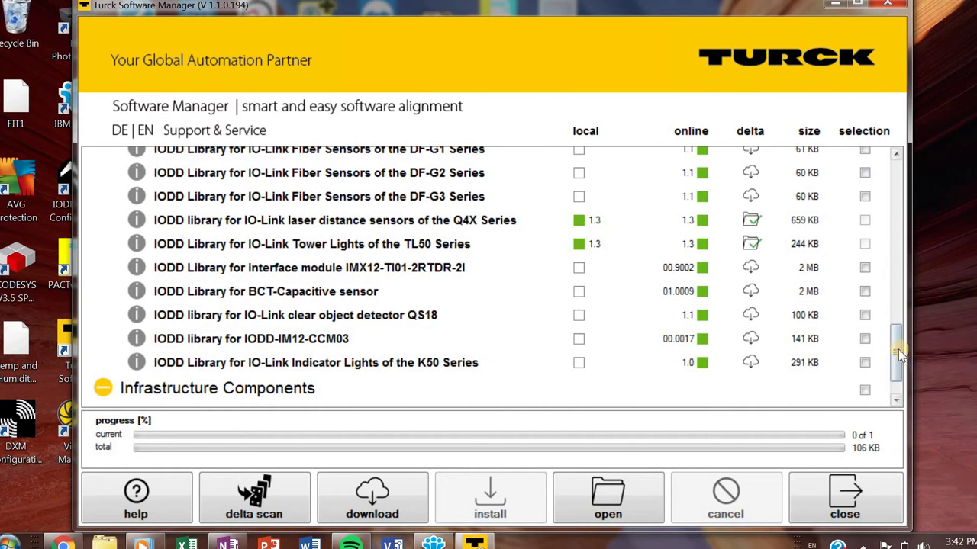
scroll(229, 221, "down", 2)
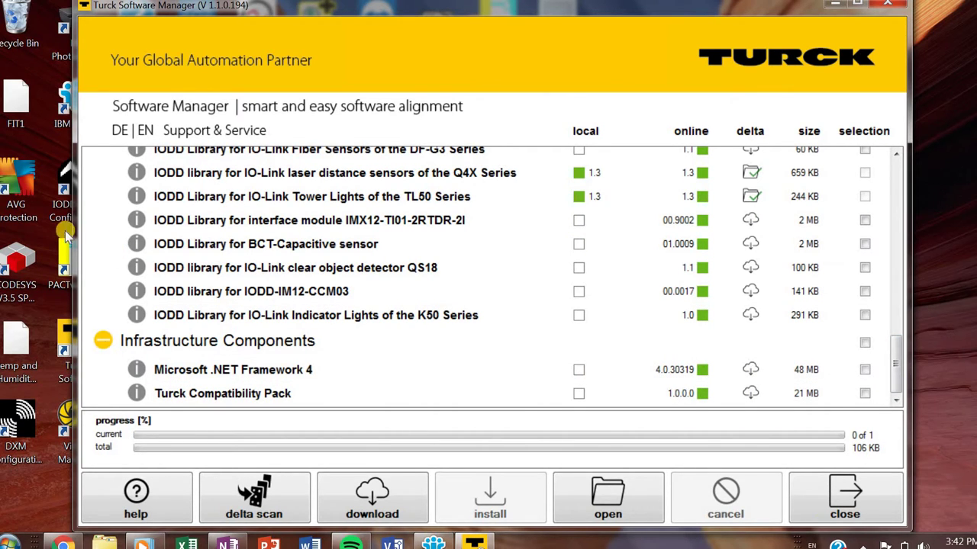
left_click(104, 342)
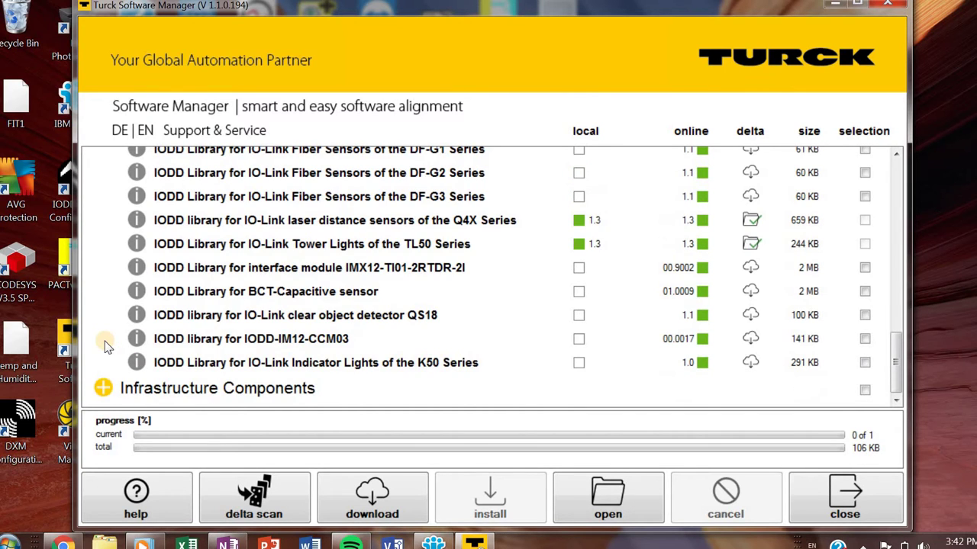
scroll(107, 345, "up", 15)
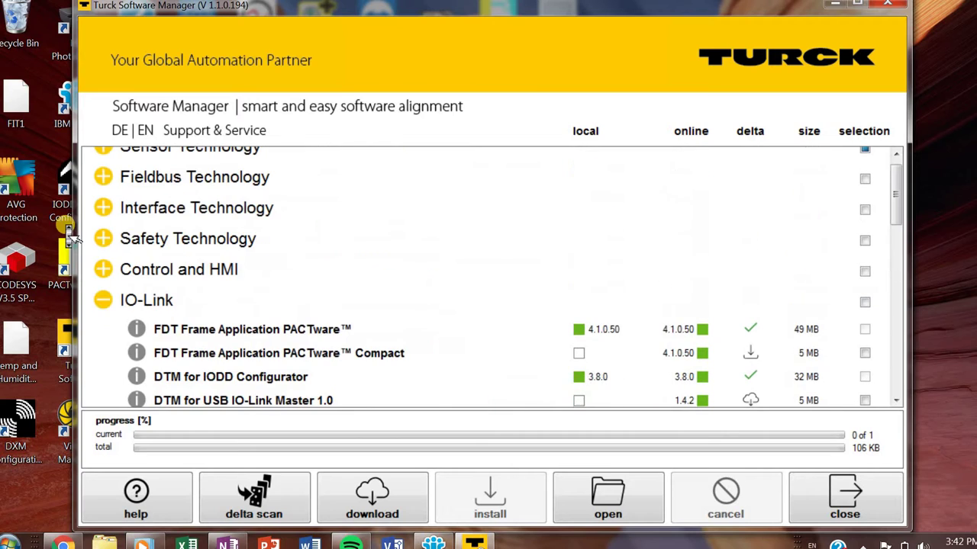